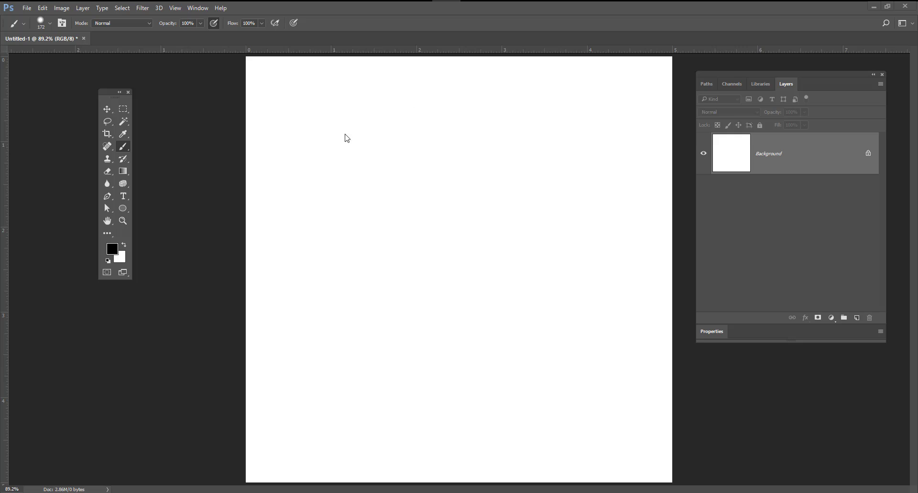
# - With the Brush tool active, open the Preset Manager for brushes, then enlarge and reposition its window
pyautogui.click(126, 149)
pyautogui.click(50, 23)
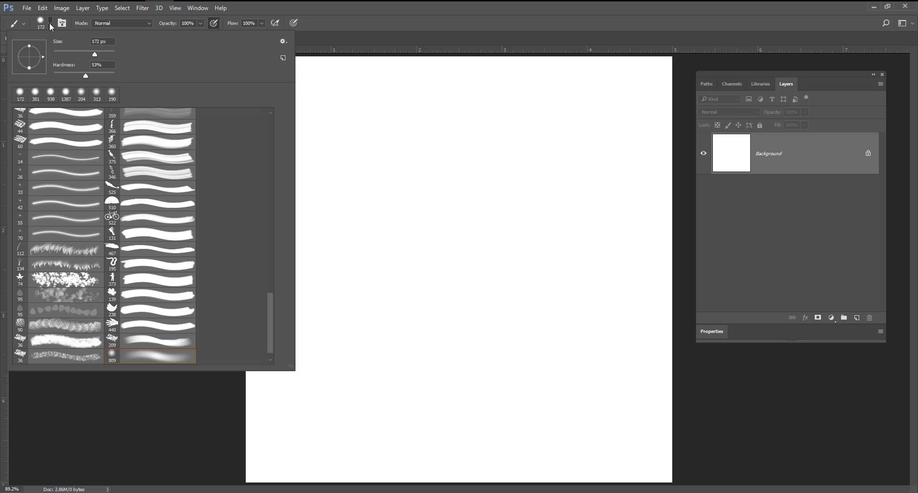
pyautogui.moveTo(268, 328); pyautogui.dragTo(261, 146)
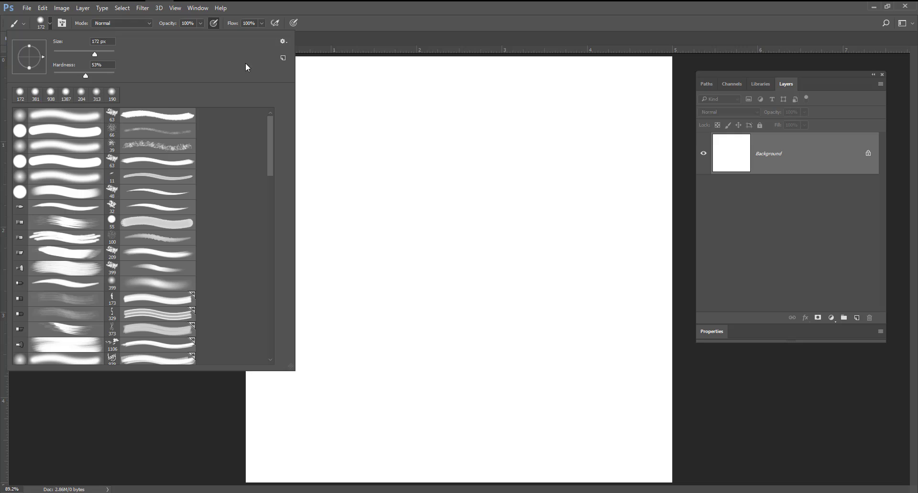
pyautogui.click(283, 42)
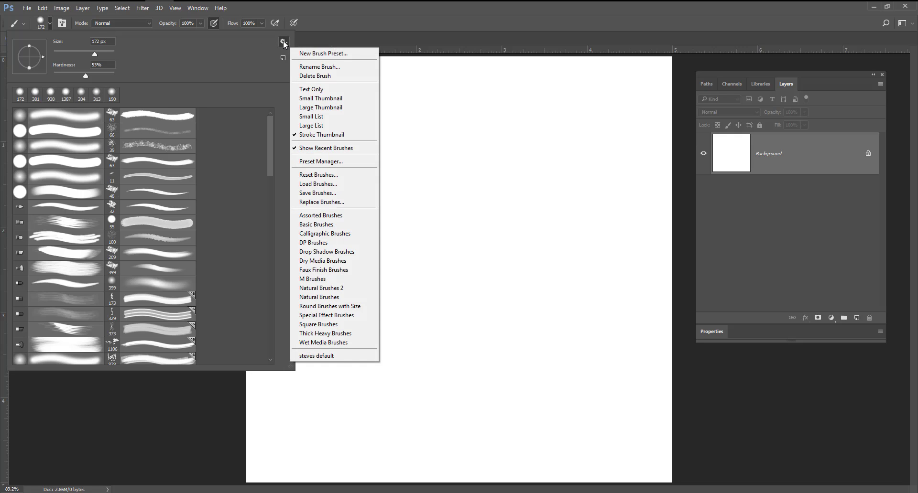
pyautogui.click(335, 163)
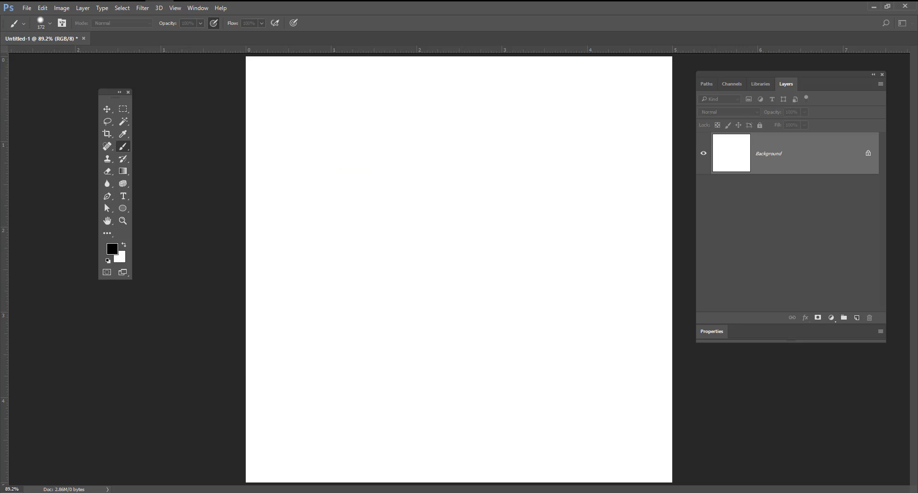
pyautogui.moveTo(444, 109); pyautogui.dragTo(424, 105)
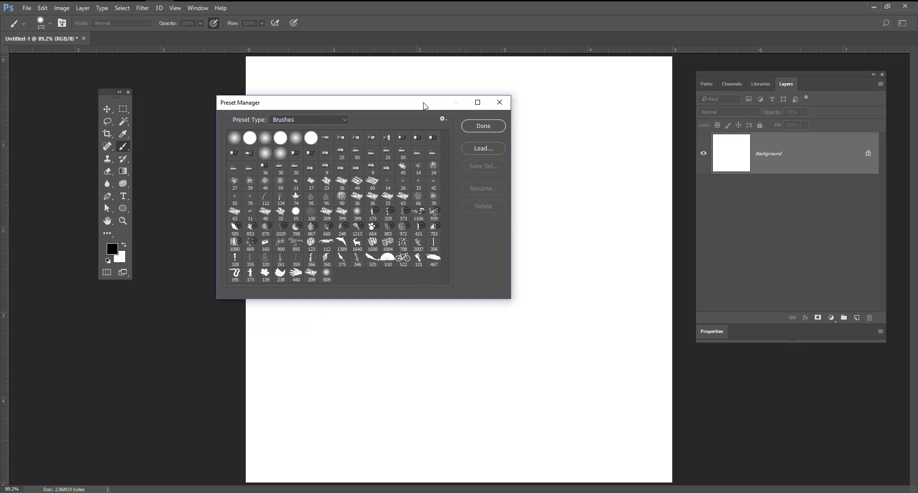
pyautogui.moveTo(508, 299)
pyautogui.mouseDown()
pyautogui.moveTo(583, 374)
pyautogui.moveTo(556, 317)
pyautogui.mouseUp()
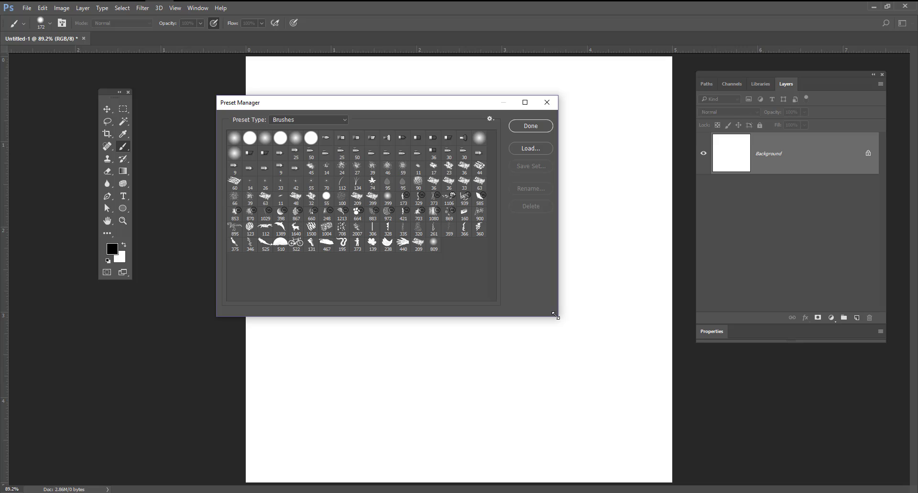
pyautogui.moveTo(357, 107); pyautogui.dragTo(314, 99)
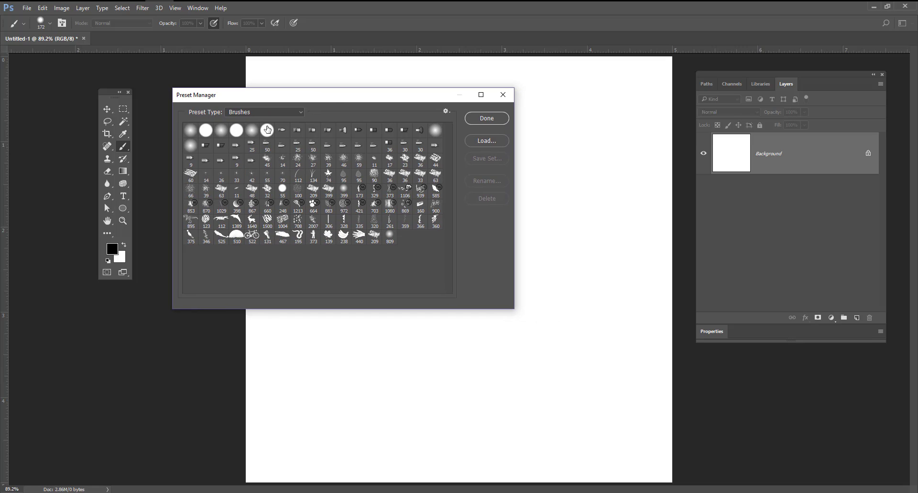
# - Try out brush selection in the Preset Manager, ending with the non-adjacent 809, 320, 328 and 373 brushes selected together
pyautogui.click(359, 224)
pyautogui.click(327, 235)
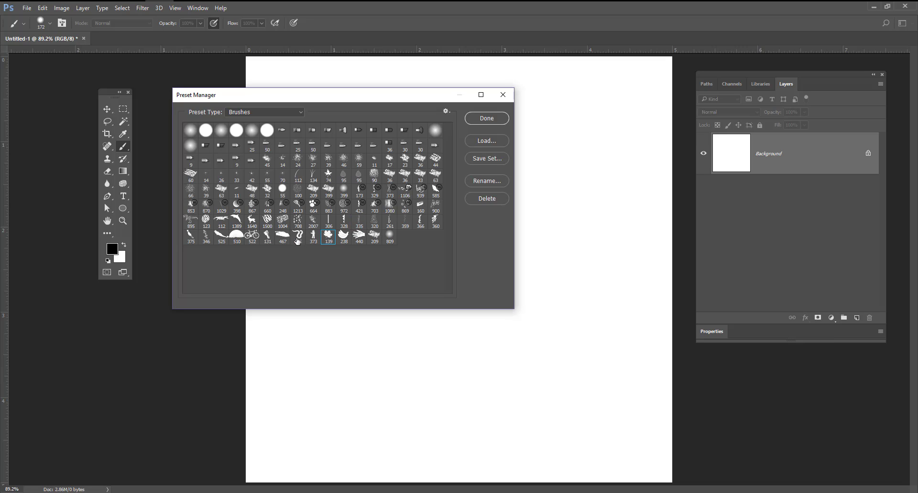
pyautogui.click(298, 236)
pyautogui.click(283, 221)
pyautogui.click(392, 243)
pyautogui.keyDown('ctrl'); pyautogui.click(374, 221); pyautogui.keyUp('ctrl')
pyautogui.keyDown('ctrl'); pyautogui.click(343, 221); pyautogui.keyUp('ctrl')
pyautogui.keyDown('ctrl'); pyautogui.click(314, 236); pyautogui.keyUp('ctrl')
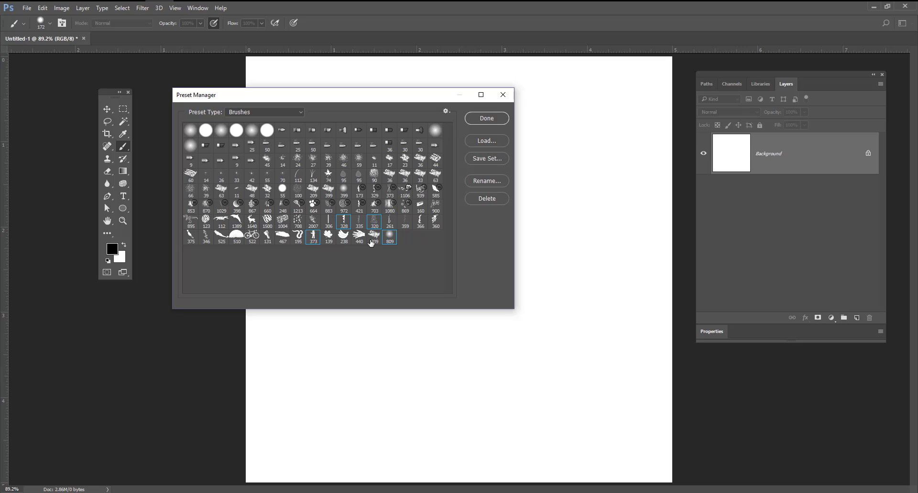
# - Select the continuous range of brushes from the 66 brush at the start of the fifth row through the last 809 brush
pyautogui.click(389, 238)
pyautogui.moveTo(193, 193)
pyautogui.mouseDown()
pyautogui.moveTo(237, 224)
pyautogui.moveTo(436, 269)
pyautogui.mouseUp()
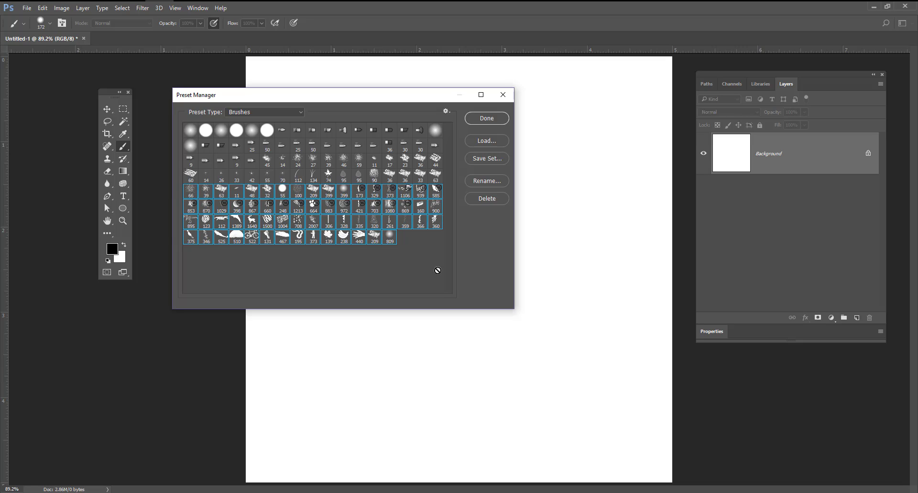
pyautogui.moveTo(281, 246)
pyautogui.mouseDown()
pyautogui.moveTo(342, 262)
pyautogui.moveTo(335, 198)
pyautogui.moveTo(358, 269)
pyautogui.mouseUp()
# - Start saving the selected brushes as a set, and create and open a "custom brushes" folder inside Summer 2017
pyautogui.click(486, 159)
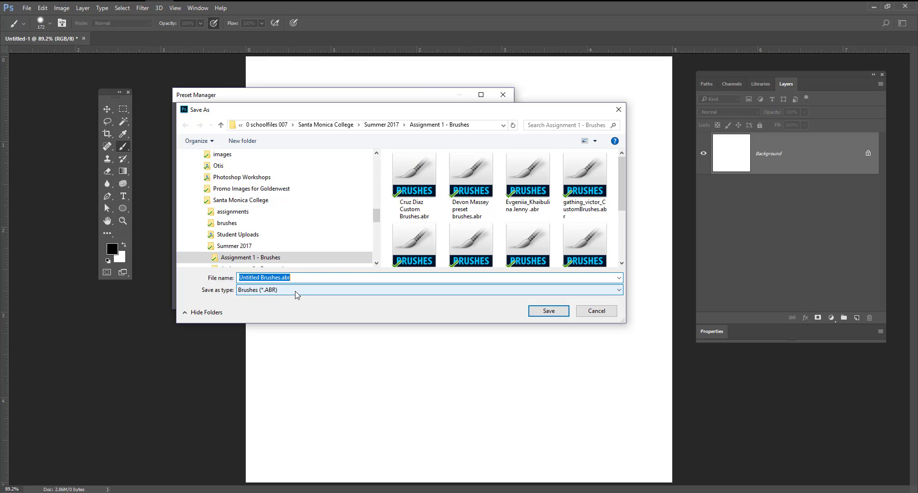
pyautogui.write('custom 1')
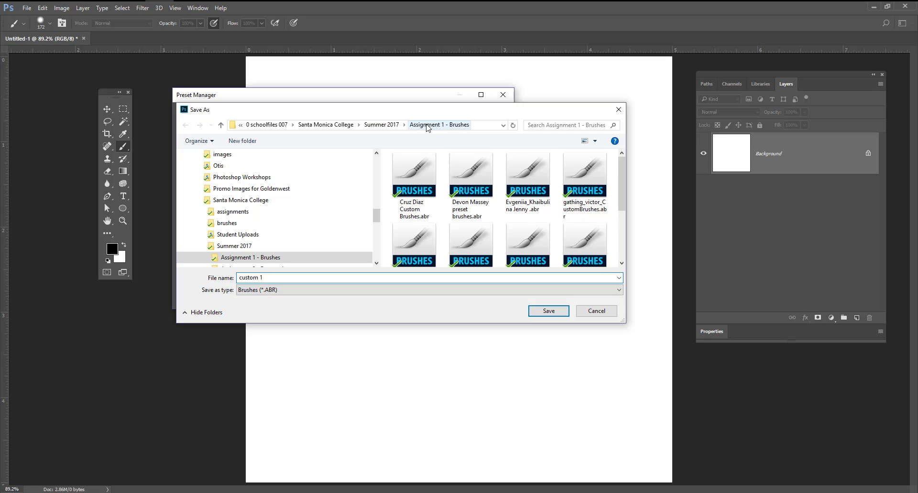
pyautogui.click(391, 126)
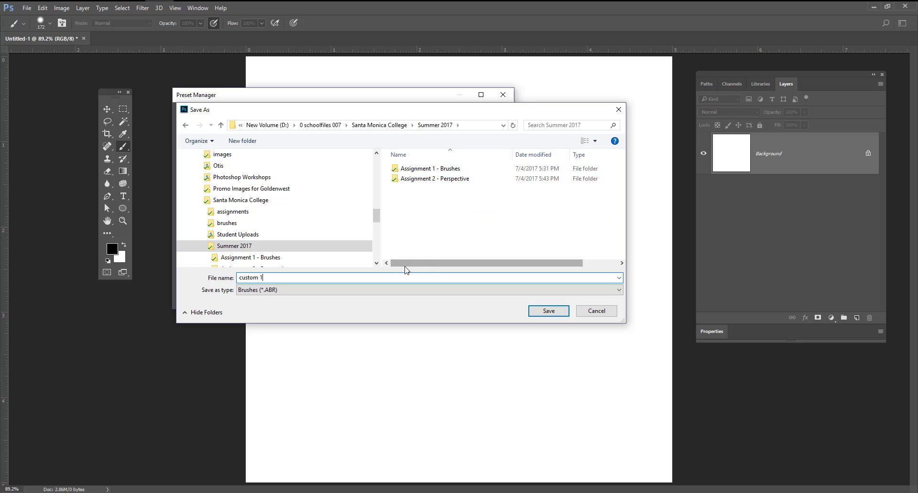
pyautogui.hotkey('ctrl', 'shift', 'n')
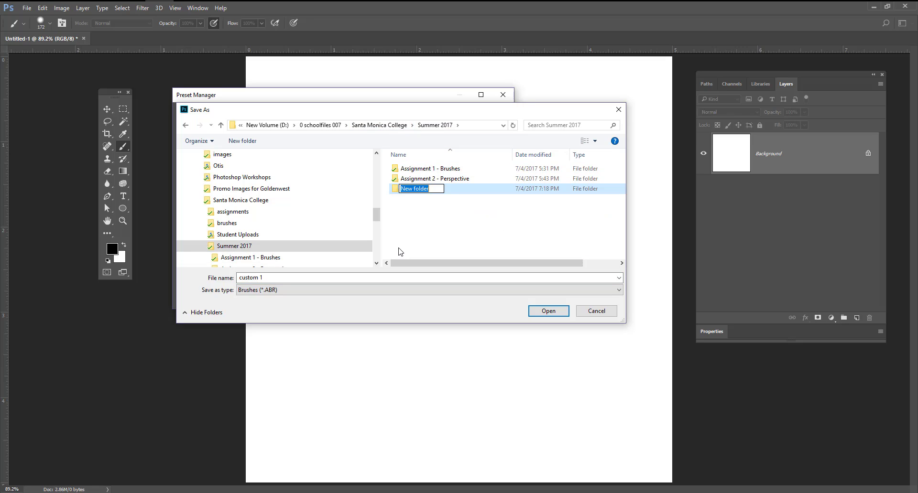
pyautogui.write('us')
pyautogui.press('BackSpace')
pyautogui.press('BackSpace')
pyautogui.write('customebrushes')
pyautogui.click(397, 193)
pyautogui.doubleClick(396, 190)
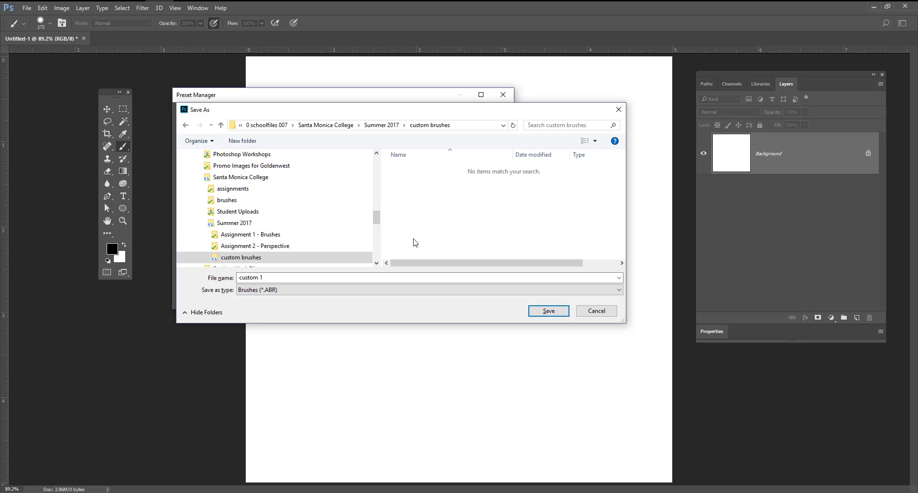
# - Name the brush set "custom brushes 1" and save it in the custom brushes folder
pyautogui.click(259, 277)
pyautogui.click(258, 277)
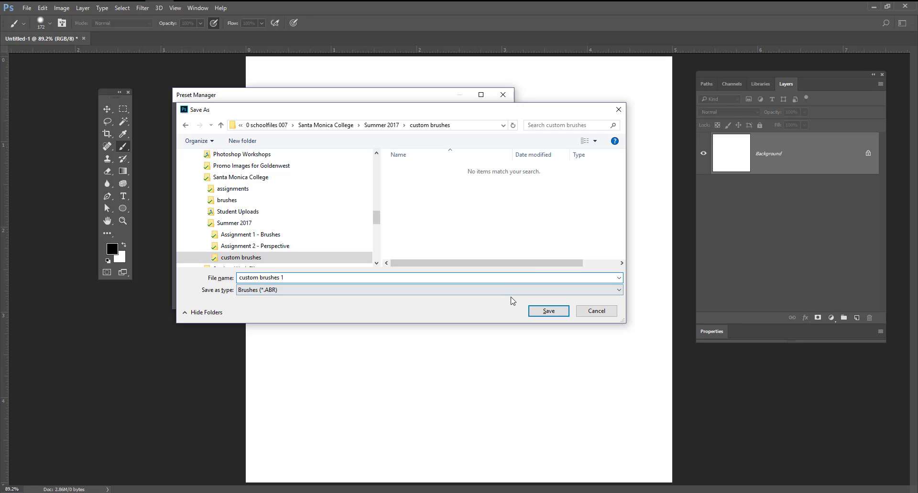
pyautogui.click(548, 311)
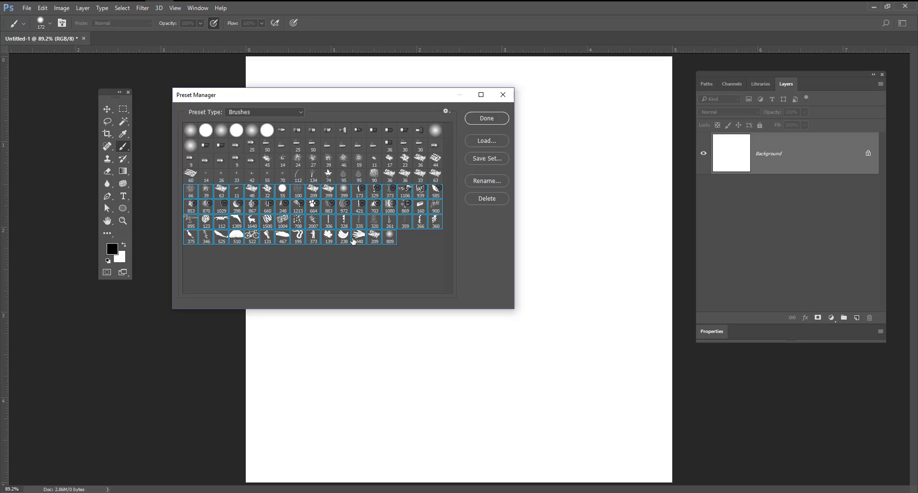
# - Select every brush in the Preset Manager
pyautogui.click(435, 176)
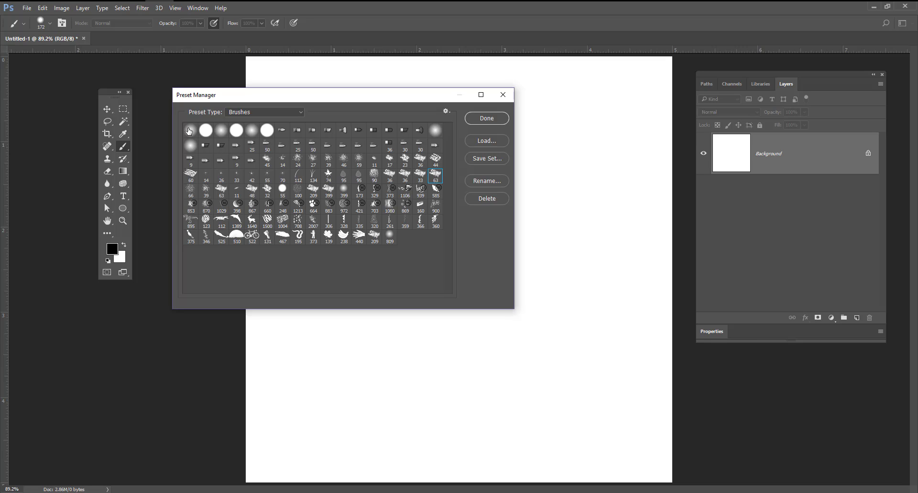
pyautogui.moveTo(189, 131)
pyautogui.mouseDown()
pyautogui.moveTo(407, 265)
pyautogui.moveTo(379, 250)
pyautogui.mouseUp()
pyautogui.hotkey('ctrl', 'a')
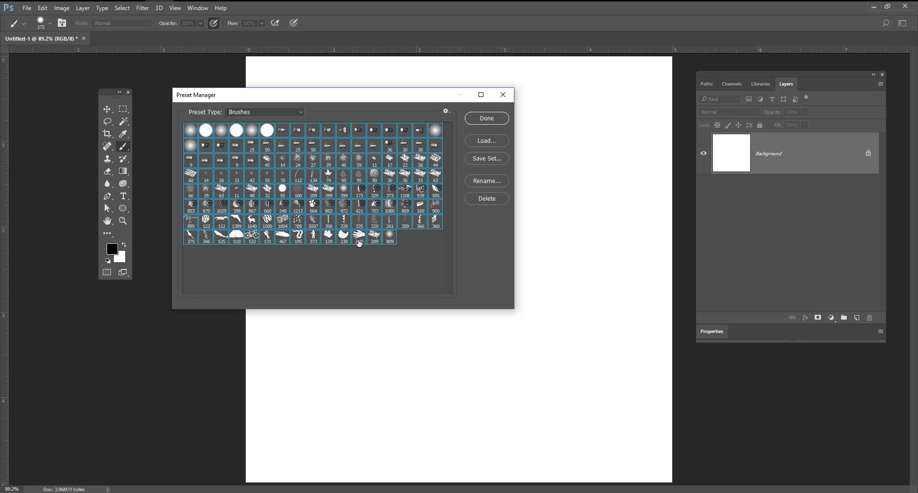
# - Save all the selected brushes as a set named "My favs" in the custom brushes folder under Summer 2017
pyautogui.click(484, 159)
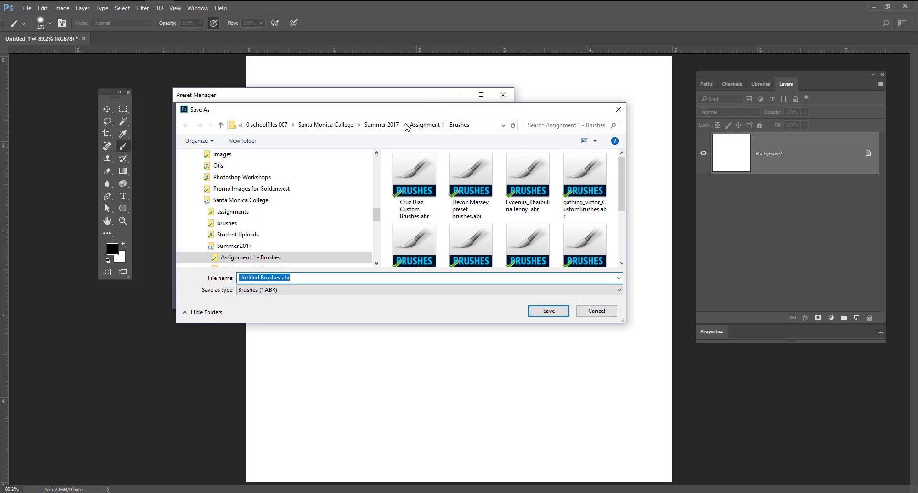
pyautogui.click(381, 124)
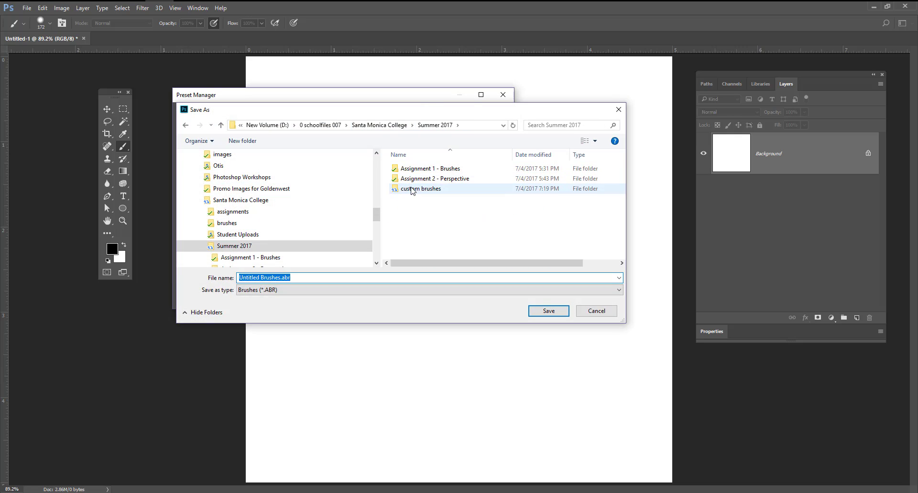
pyautogui.doubleClick(403, 188)
pyautogui.click(324, 277)
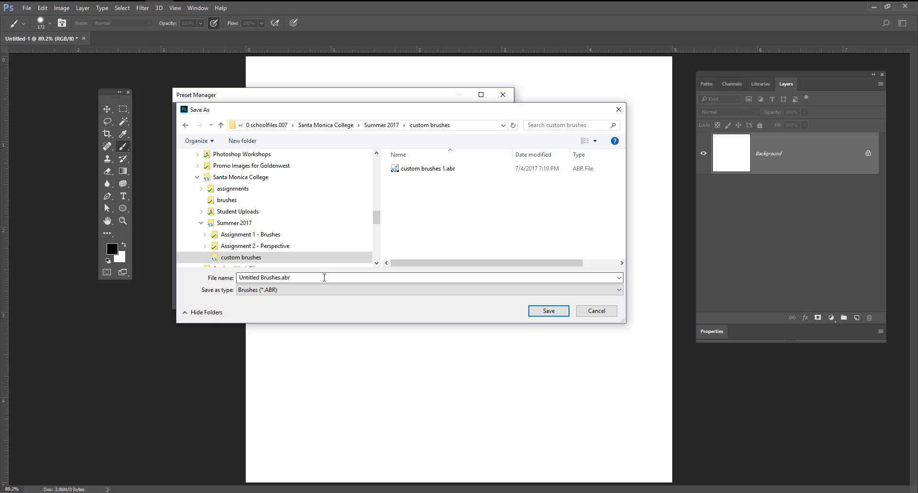
pyautogui.click(281, 278)
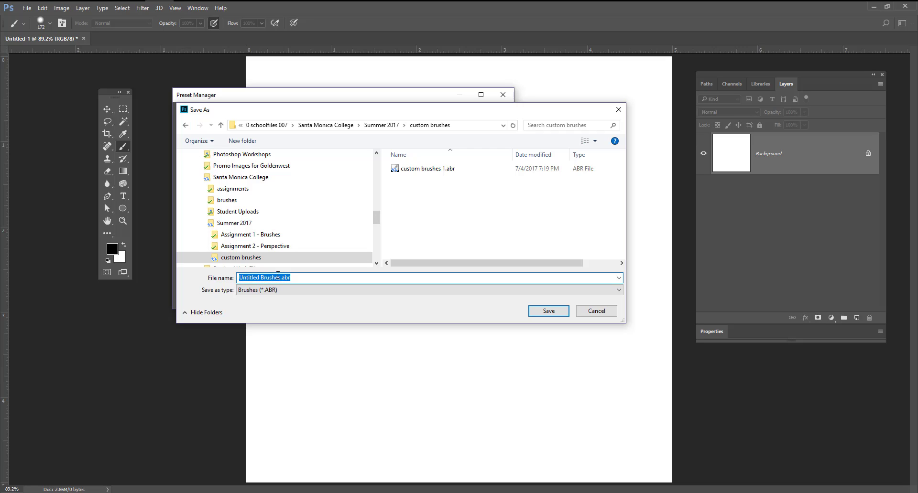
pyautogui.click(280, 278)
pyautogui.moveTo(280, 279); pyautogui.dragTo(222, 278)
pyautogui.write('My favs')
pyautogui.click(548, 312)
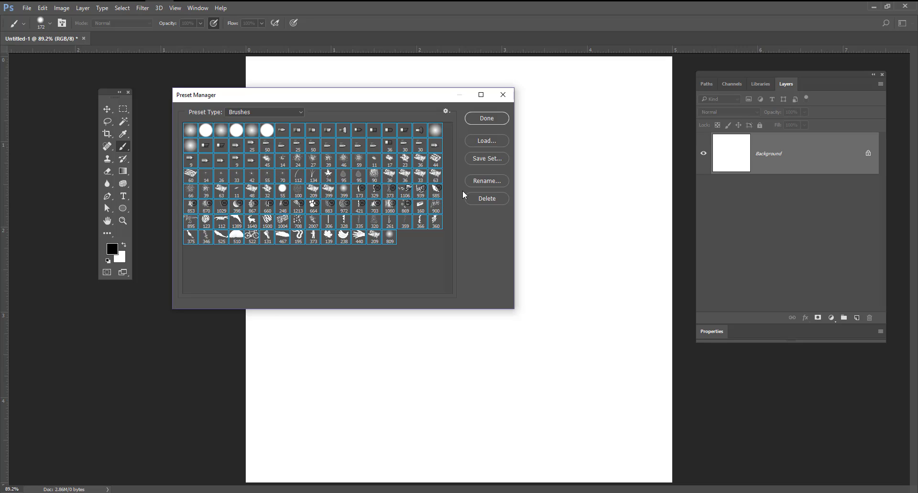
# - Delete all the selected brushes and close the Preset Manager
pyautogui.click(486, 198)
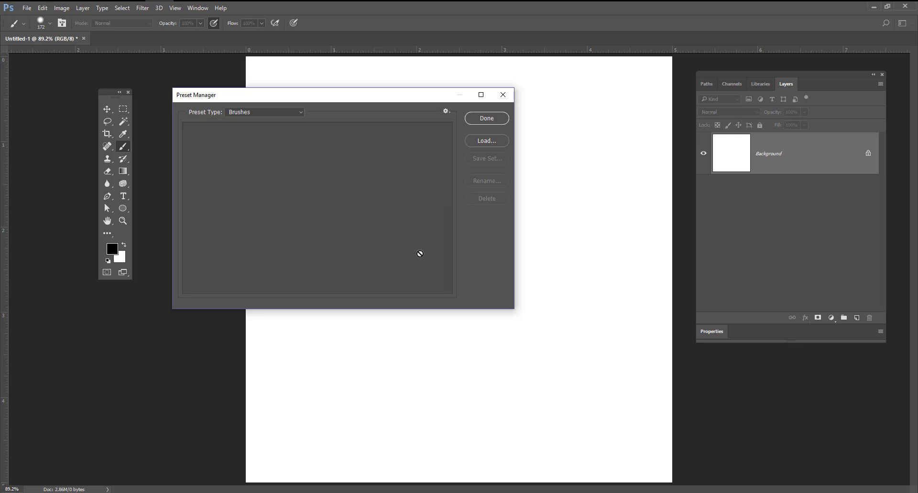
pyautogui.click(486, 119)
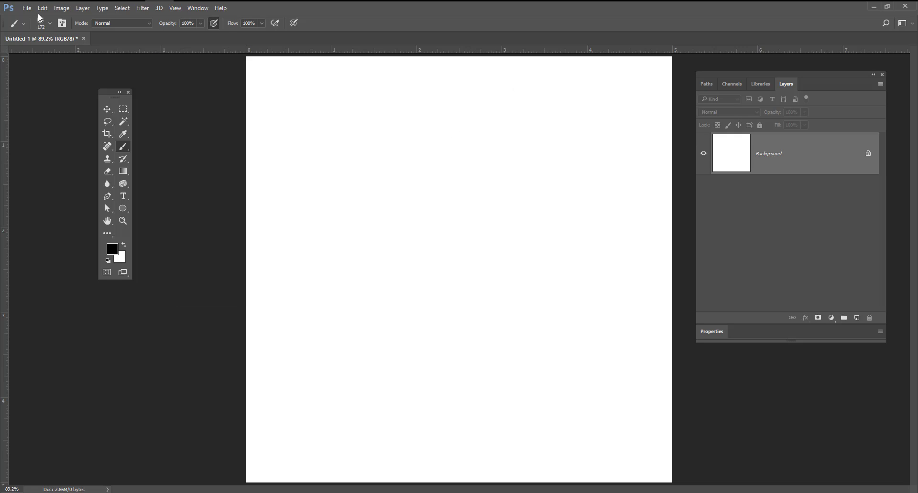
# - Load "custom brushes 1.abr" from the Summer 2017 custom brushes folder into the empty brush picker
pyautogui.click(49, 23)
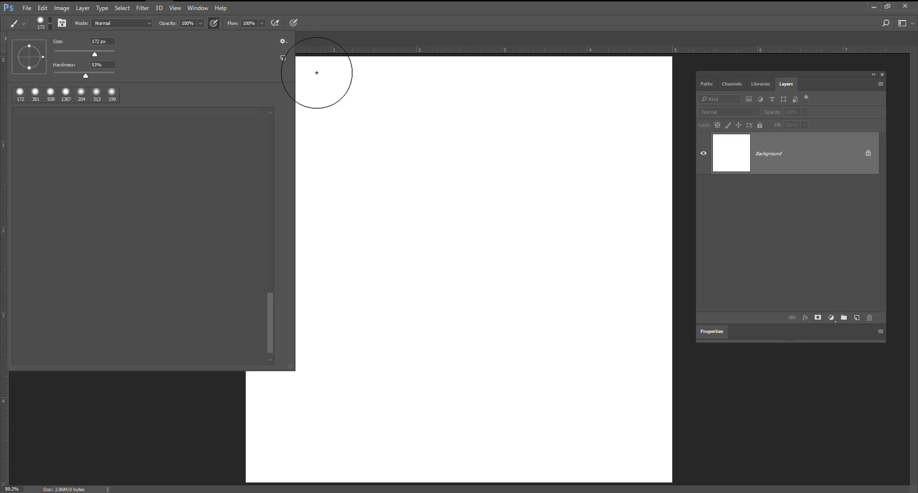
pyautogui.click(283, 42)
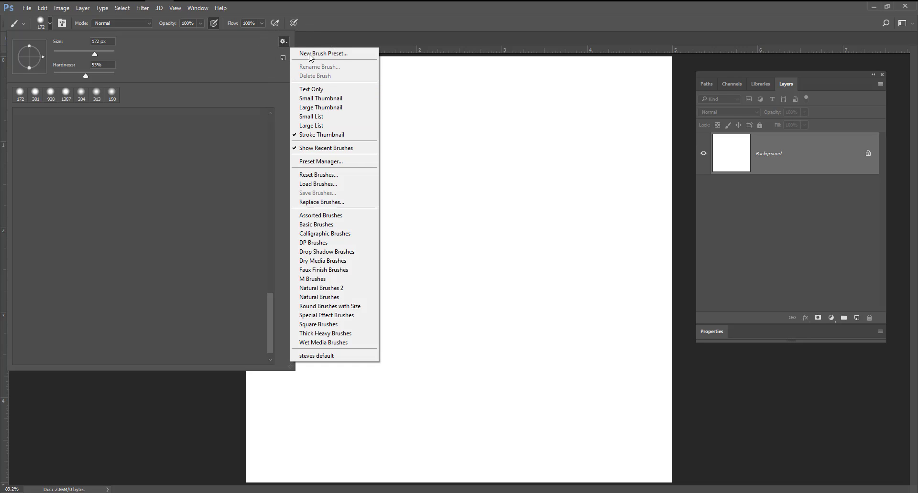
pyautogui.click(332, 186)
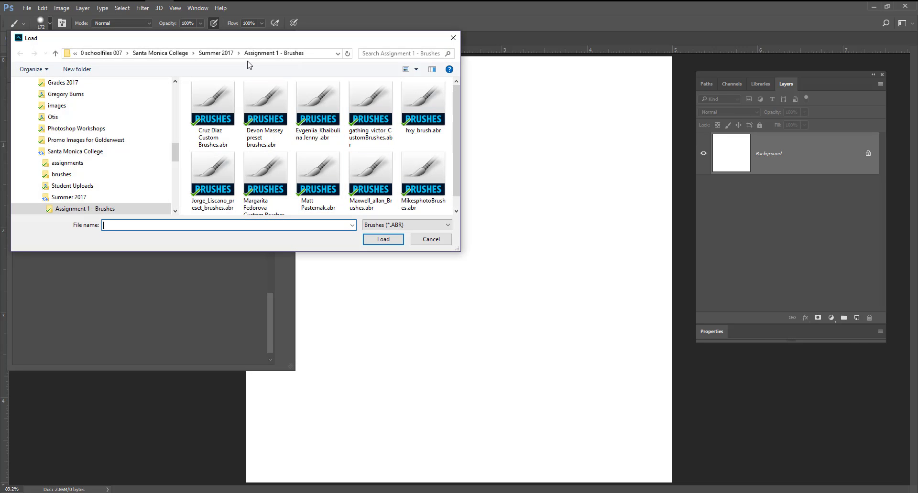
pyautogui.click(228, 54)
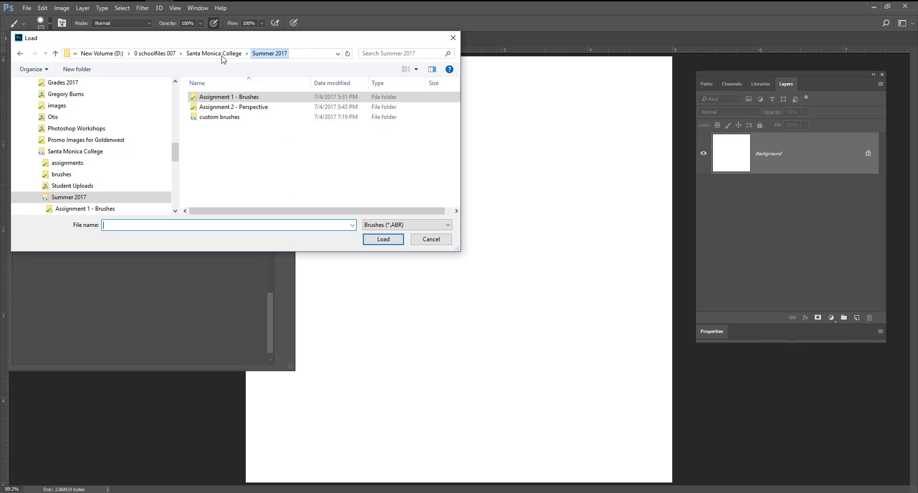
pyautogui.doubleClick(215, 117)
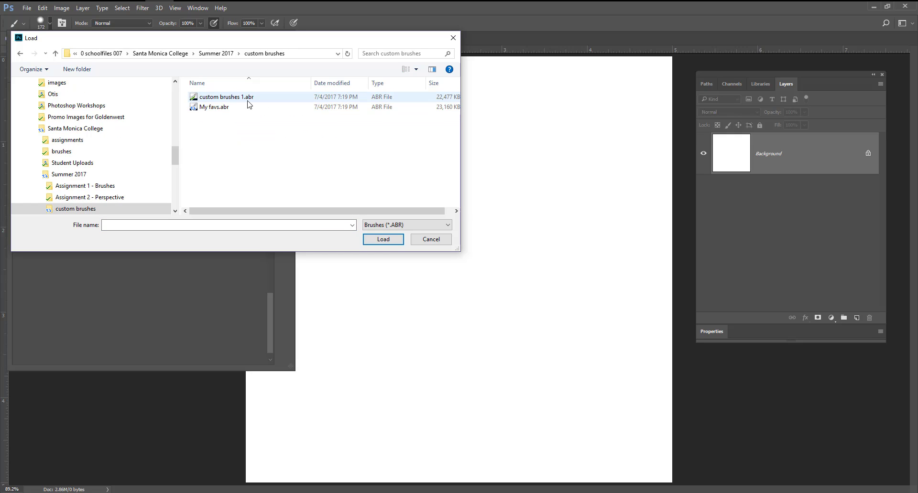
pyautogui.click(224, 99)
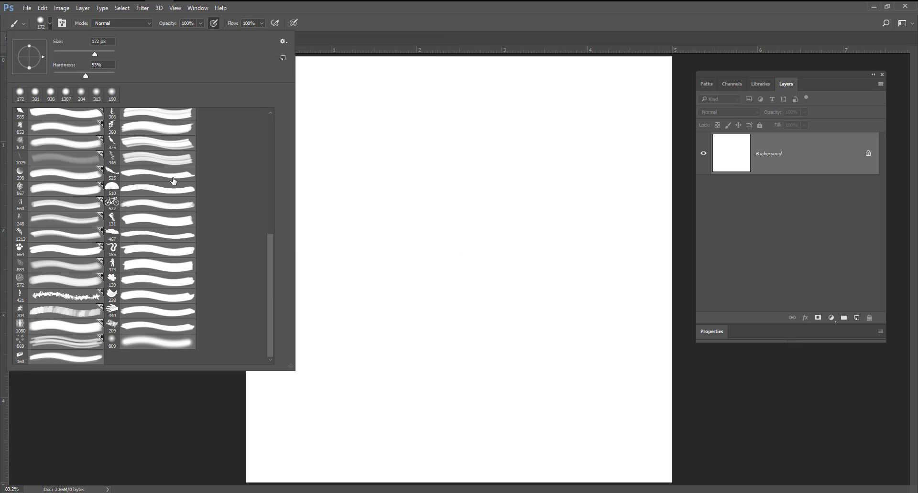
# - Make the brush picker taller and reopen the Preset Manager with the loaded brushes
pyautogui.moveTo(289, 370)
pyautogui.mouseDown()
pyautogui.moveTo(333, 437)
pyautogui.moveTo(286, 410)
pyautogui.moveTo(276, 360)
pyautogui.moveTo(290, 396)
pyautogui.mouseUp()
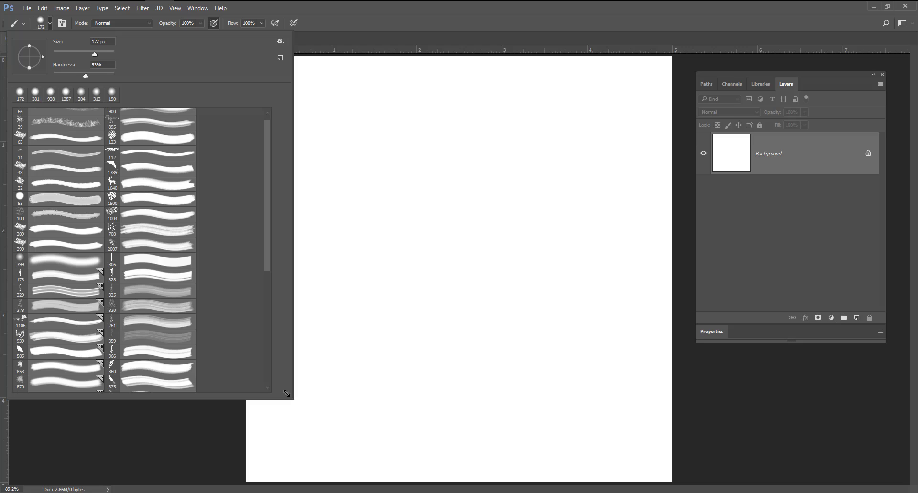
pyautogui.click(282, 41)
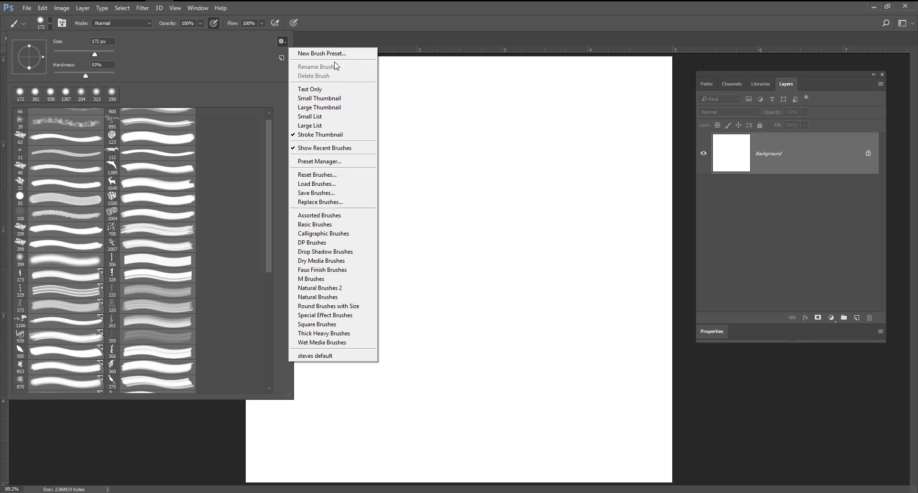
pyautogui.click(335, 162)
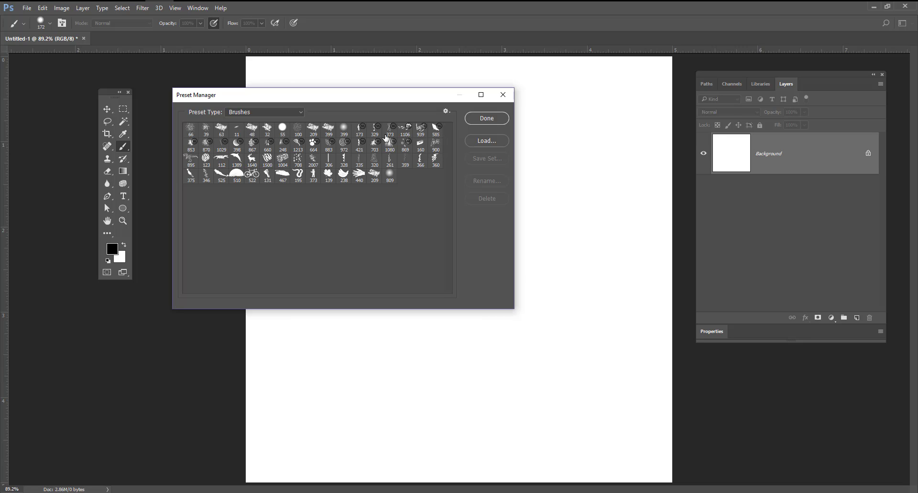
# - Load "My favs.abr" from the Summer 2017 custom brushes folder into the brush presets and close the Preset Manager
pyautogui.click(490, 144)
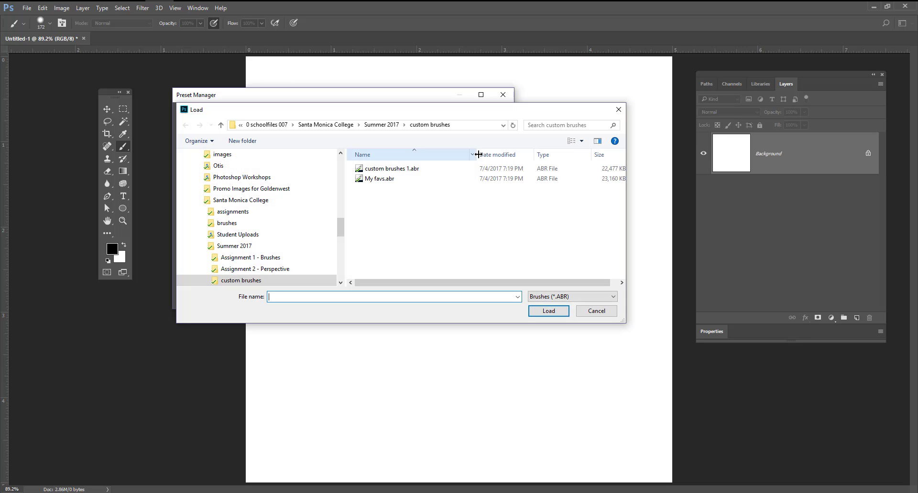
pyautogui.doubleClick(391, 181)
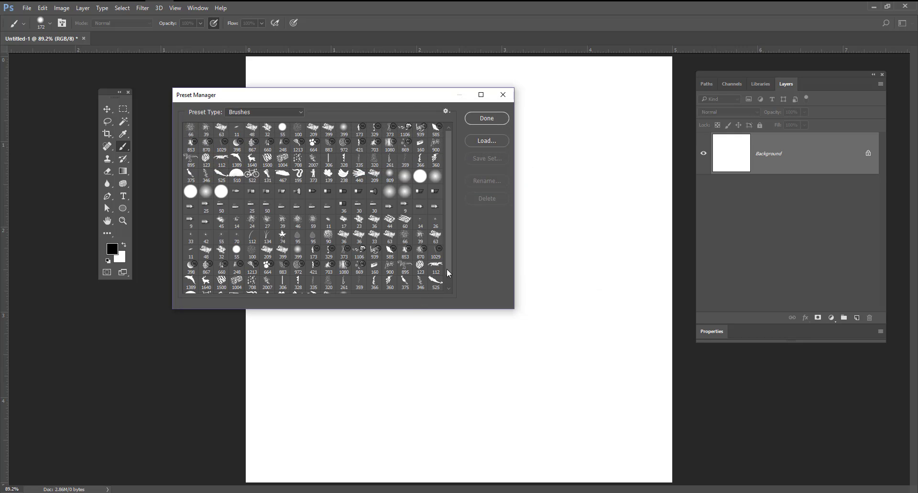
pyautogui.click(448, 289)
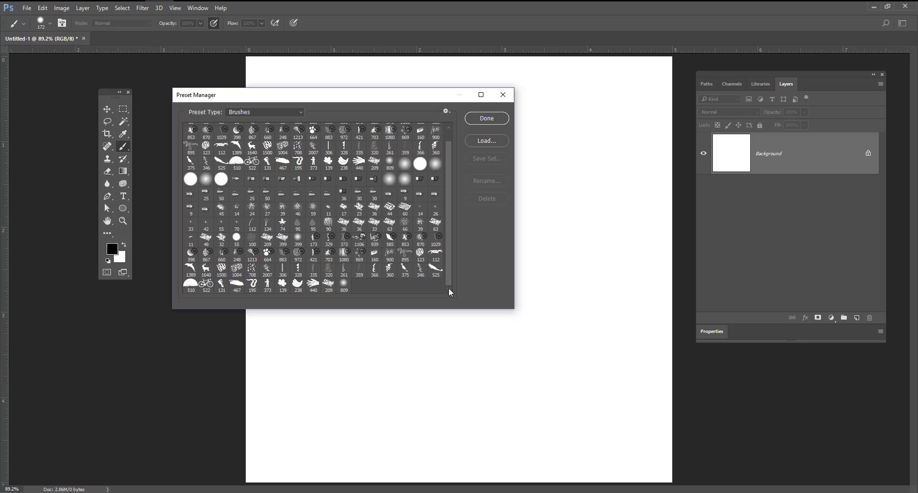
pyautogui.click(503, 95)
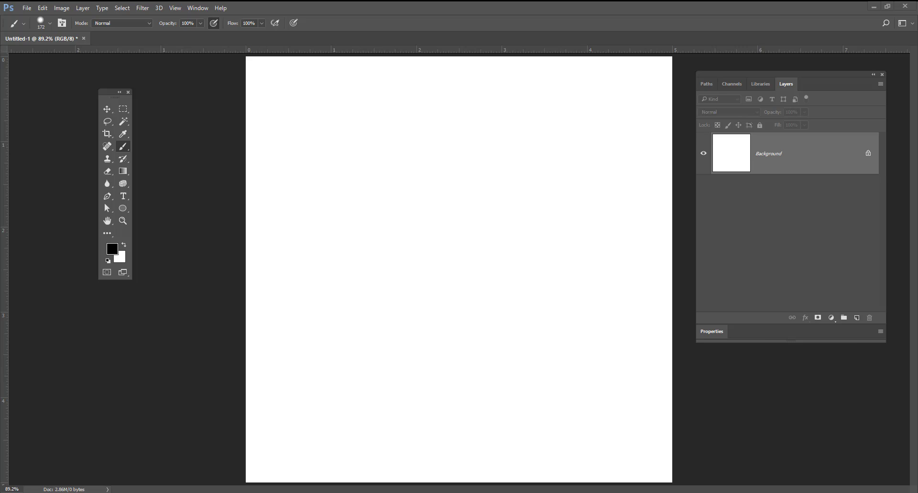
pyautogui.click(43, 27)
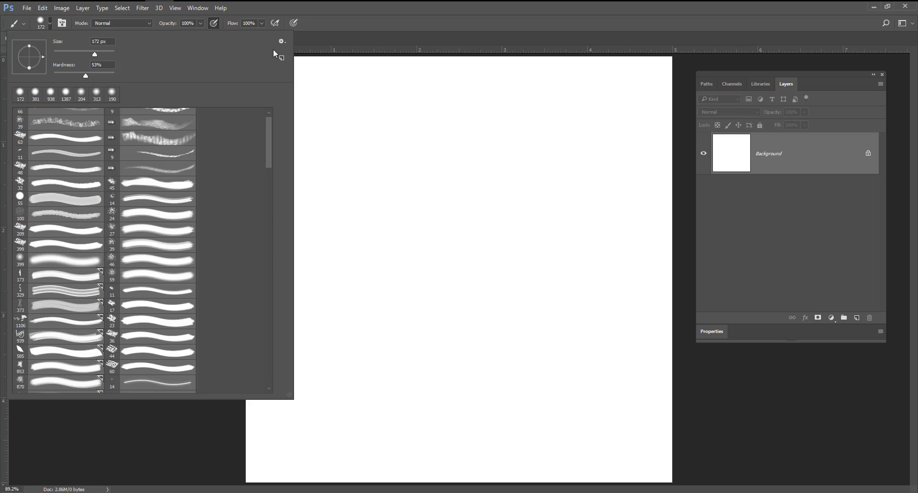
pyautogui.click(282, 42)
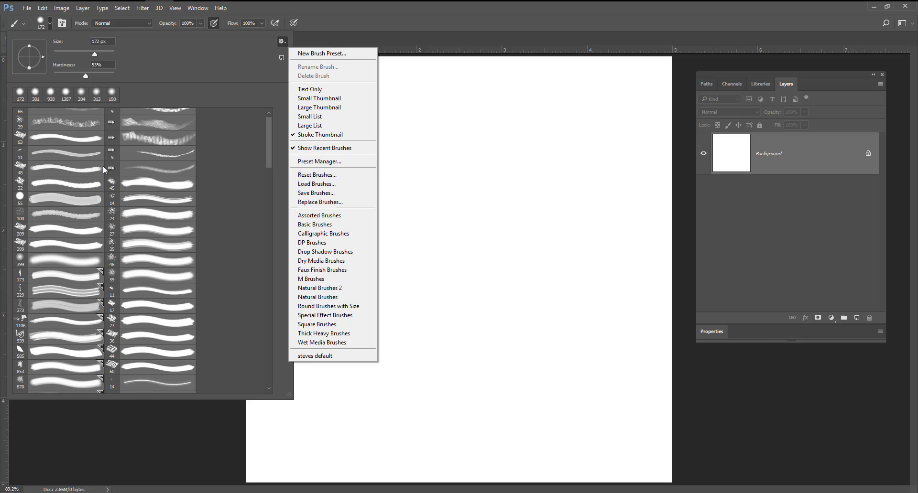
pyautogui.click(313, 184)
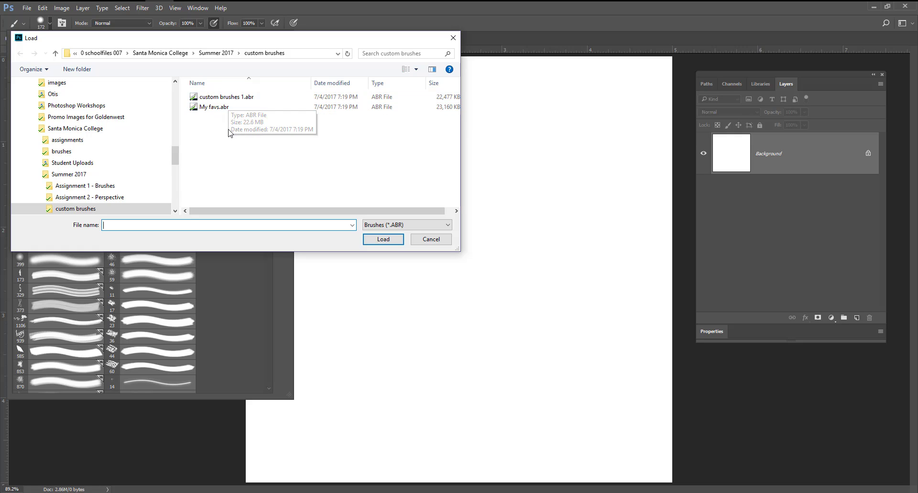
pyautogui.click(431, 241)
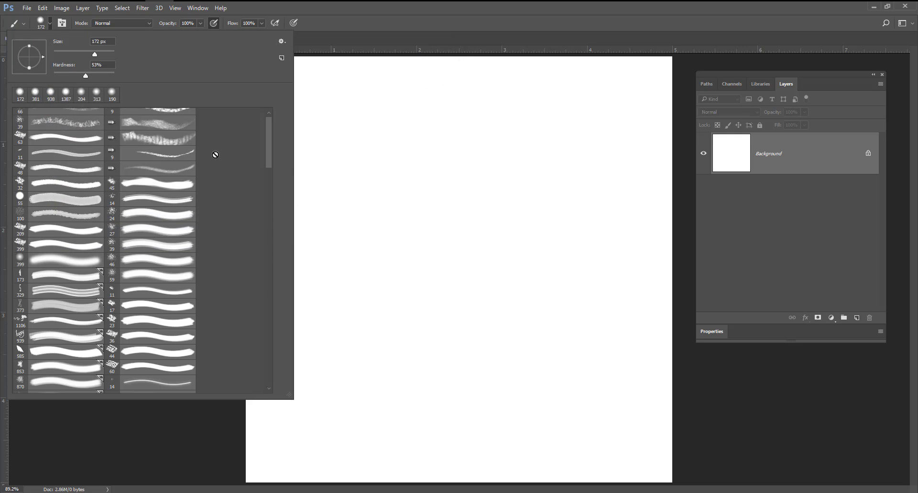
pyautogui.click(342, 36)
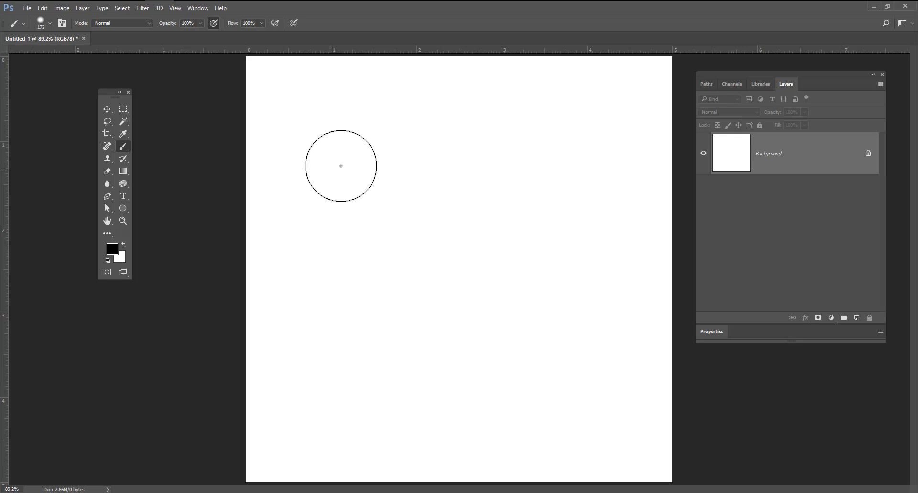
# - Widen the brush picker and reset the brushes, replacing the current ones with the default brushes
pyautogui.click(50, 23)
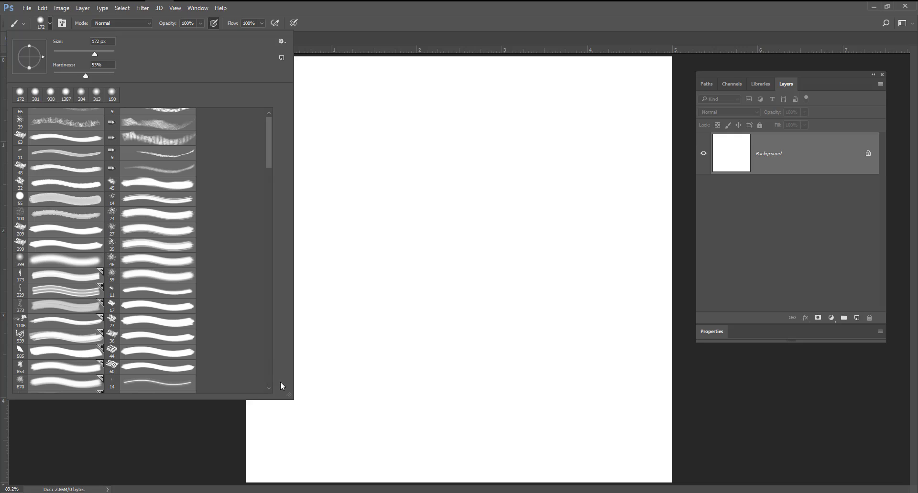
pyautogui.moveTo(289, 395); pyautogui.dragTo(425, 403)
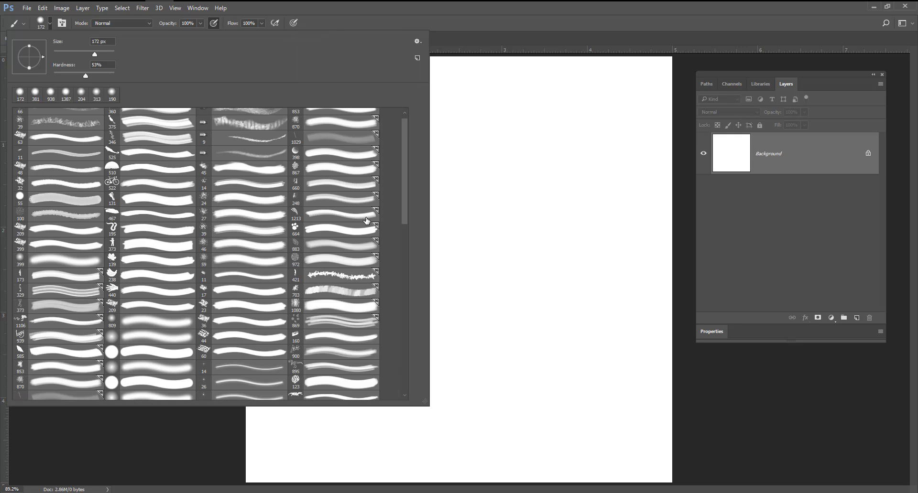
pyautogui.click(419, 41)
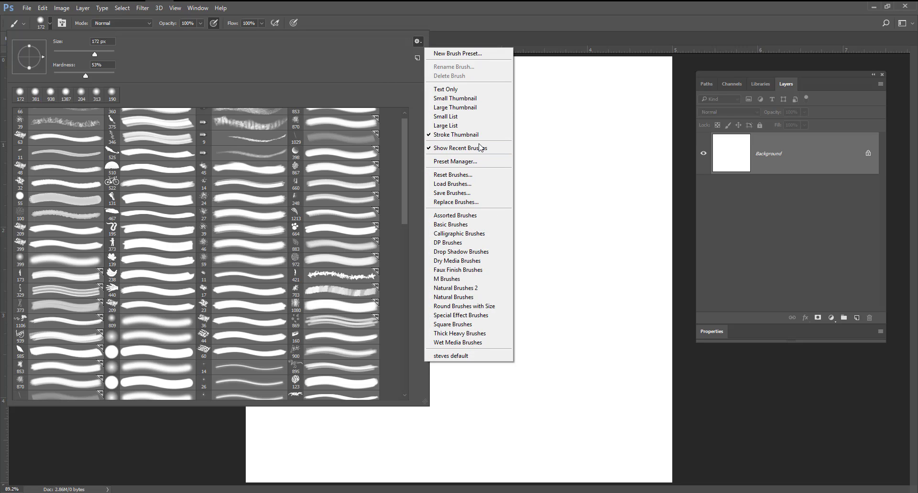
pyautogui.click(461, 177)
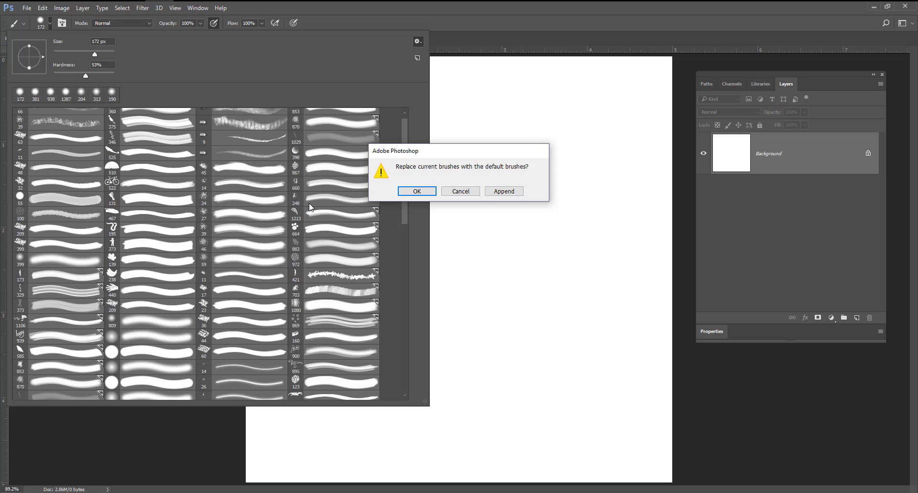
pyautogui.click(417, 191)
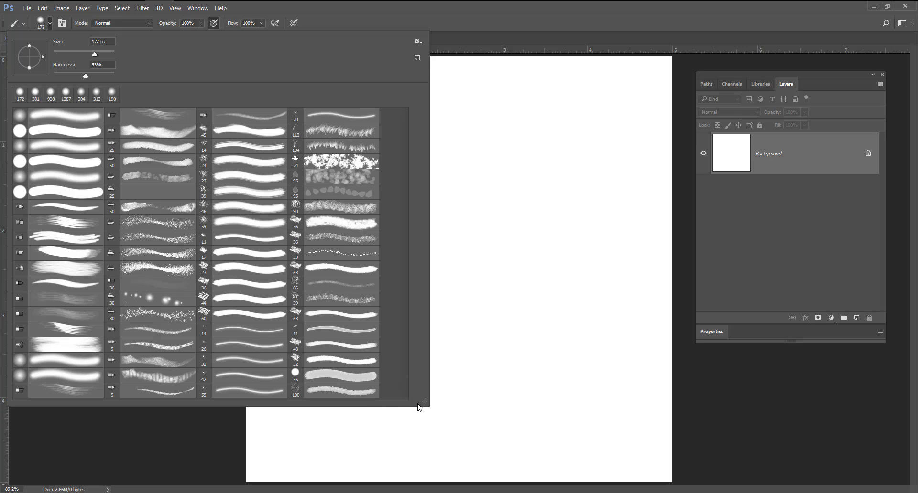
# - Display the default brushes as small thumbnails, and return the brush picker to stroke thumbnails
pyautogui.click(417, 42)
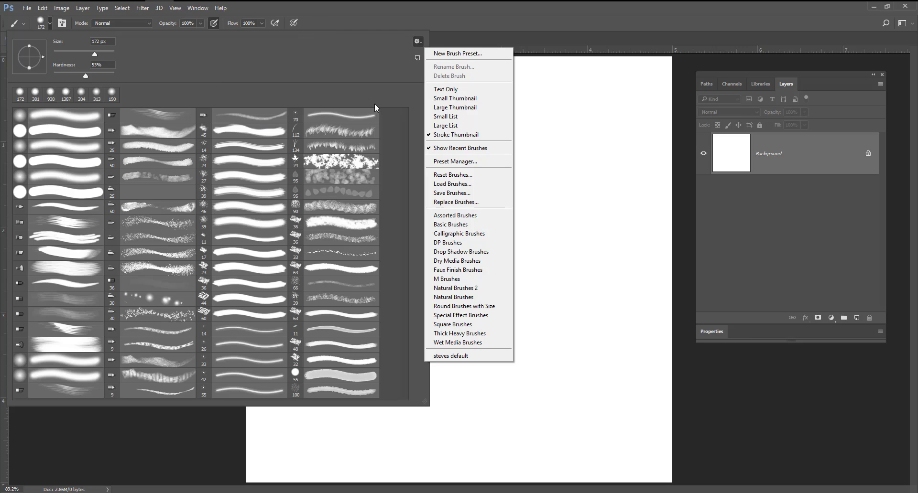
pyautogui.click(466, 98)
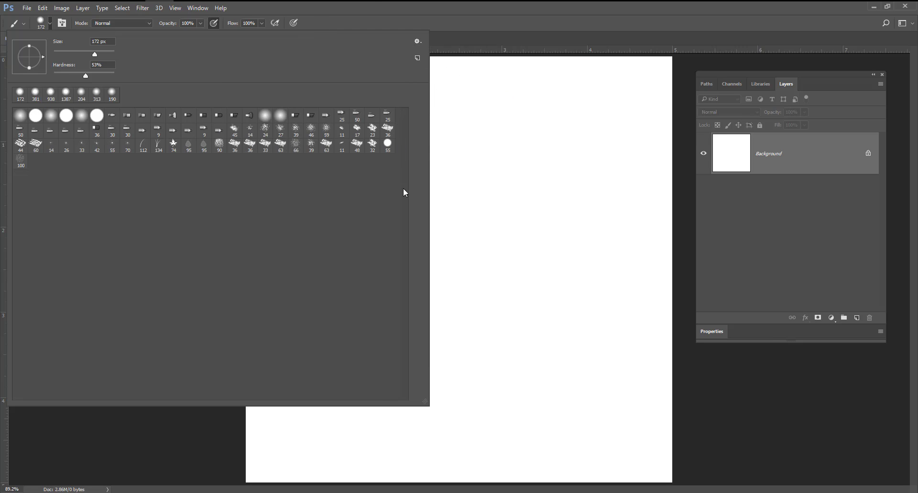
pyautogui.click(418, 42)
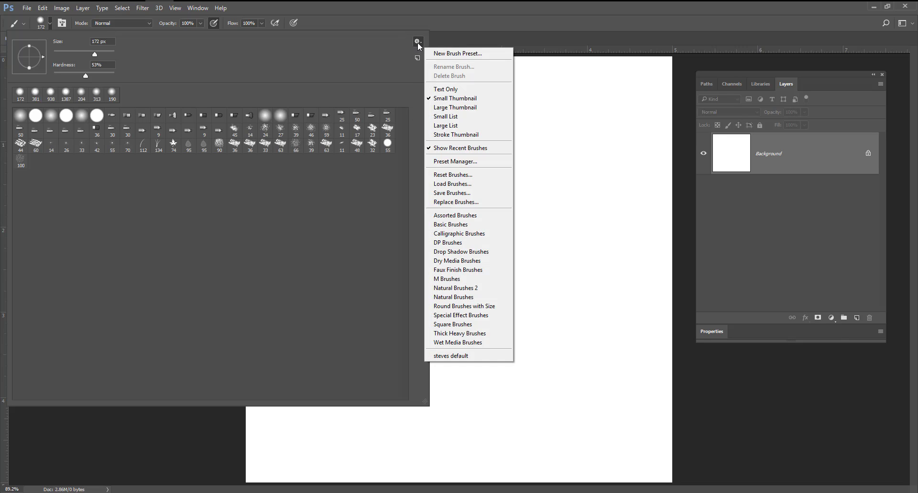
pyautogui.click(456, 134)
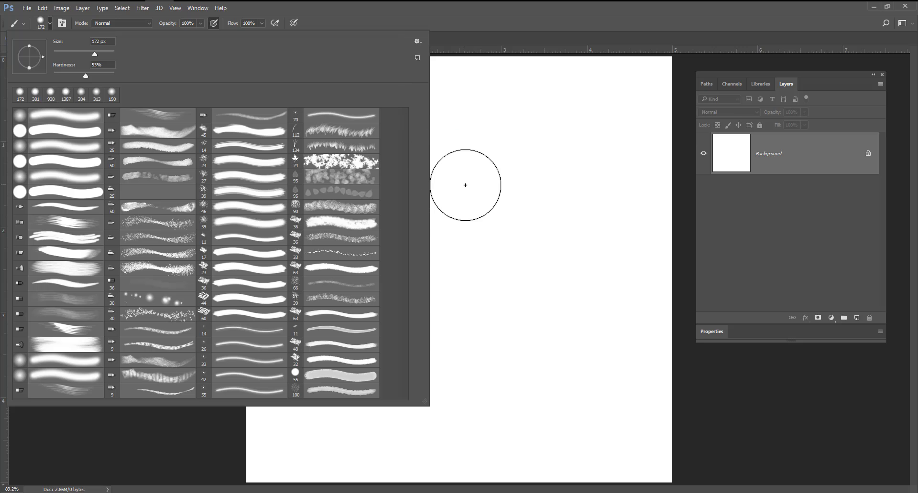
# - Enlarge the brush picker in both directions to show all the default brush strokes, and close it
pyautogui.moveTo(425, 403)
pyautogui.mouseDown()
pyautogui.moveTo(430, 423)
pyautogui.moveTo(498, 455)
pyautogui.moveTo(524, 446)
pyautogui.moveTo(490, 445)
pyautogui.mouseUp()
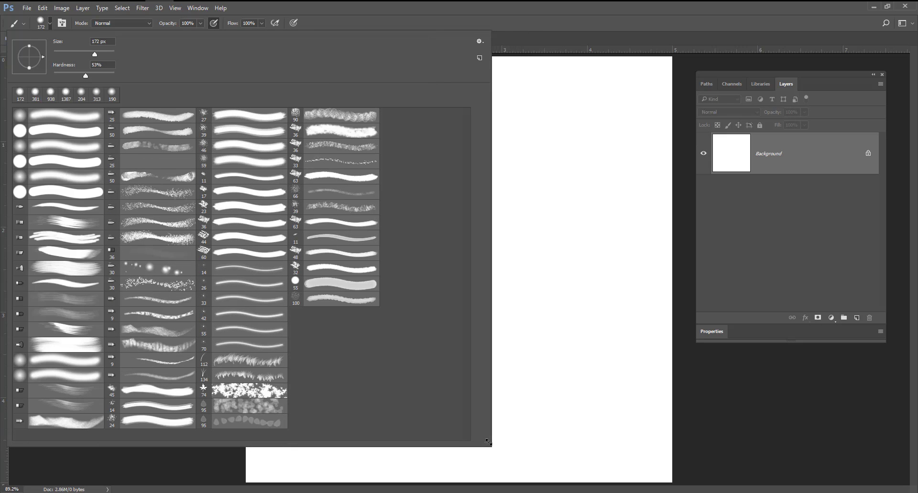
pyautogui.click(435, 22)
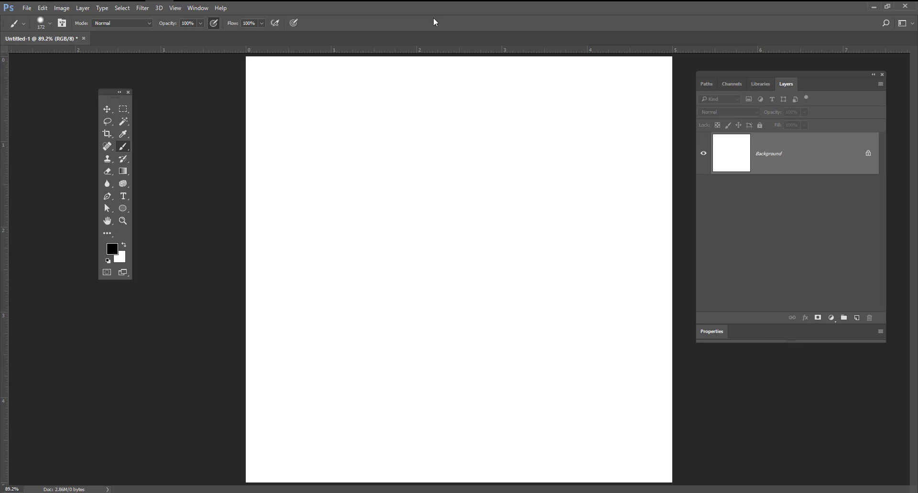